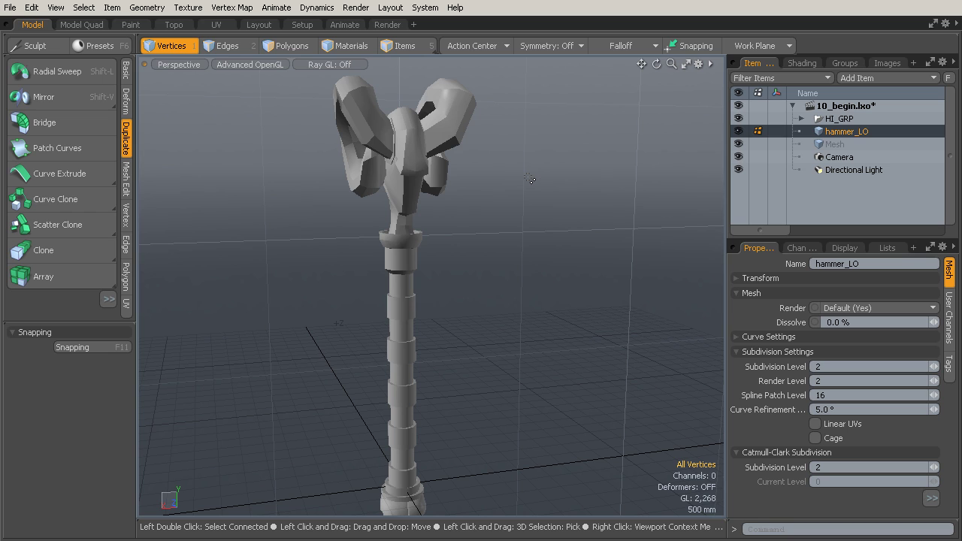
# - Assign a material named hammer_lo_mat to the hammer_LO mesh and show it in the shader tree
pyautogui.press('m')
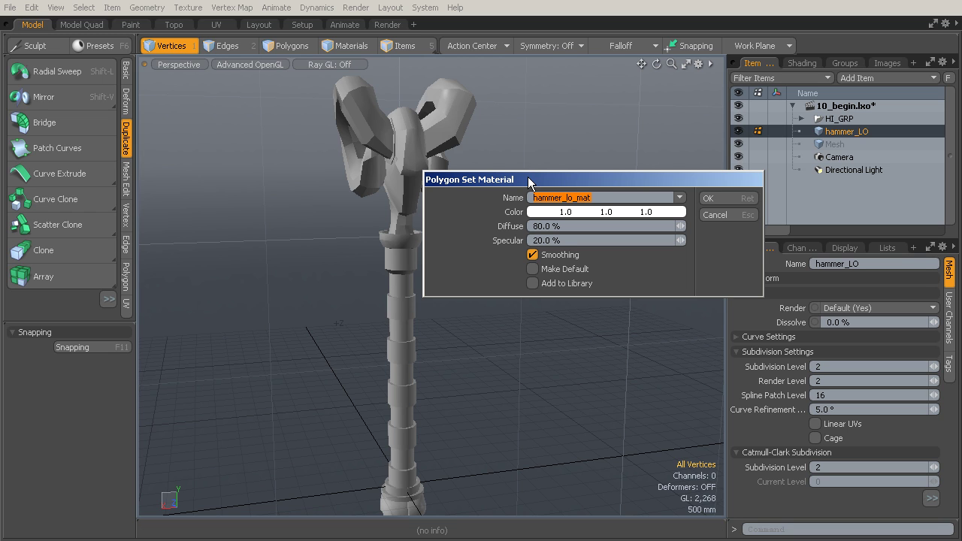
pyautogui.press('Return')
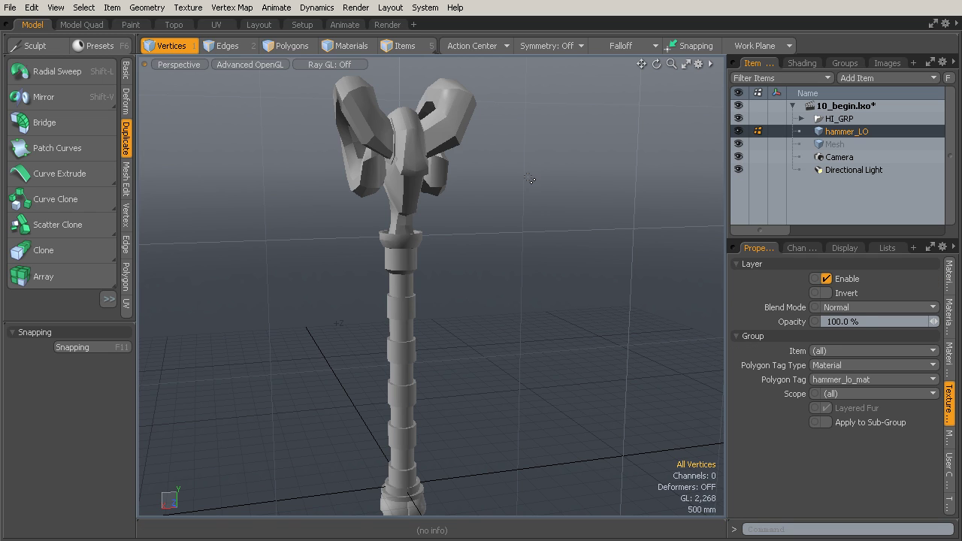
pyautogui.click(802, 63)
pyautogui.click(764, 171)
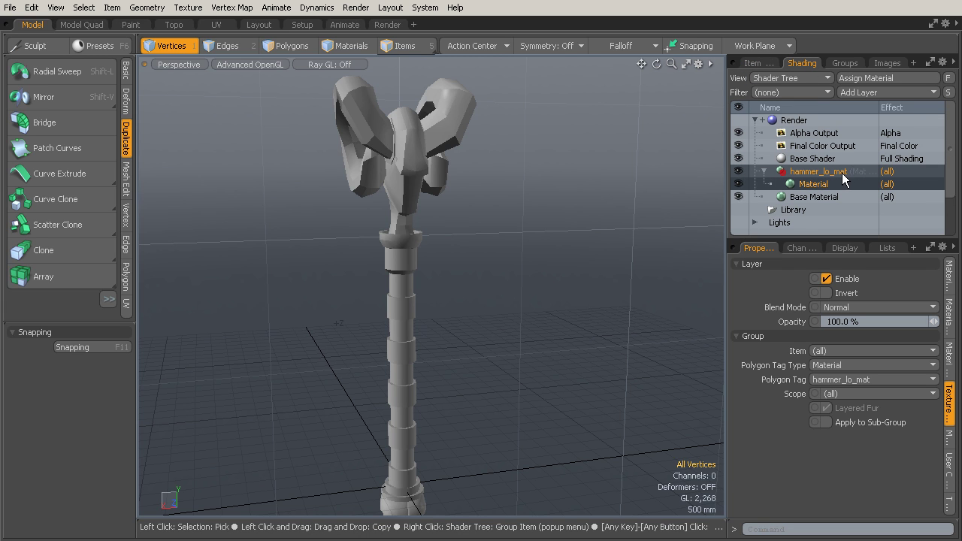
pyautogui.keyDown('alt'); pyautogui.moveTo(600, 181); pyautogui.dragTo(638, 187); pyautogui.keyUp('alt')
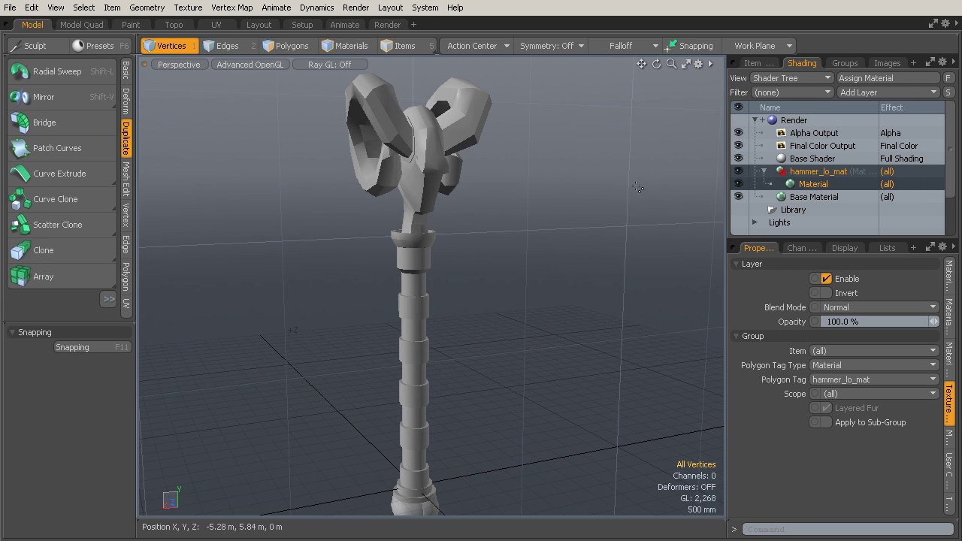
# - Add a new 2048 x 2048 RGBA image map to the hammer_lo_mat group, overwriting the existing hammer_normal.tga
pyautogui.click(833, 173)
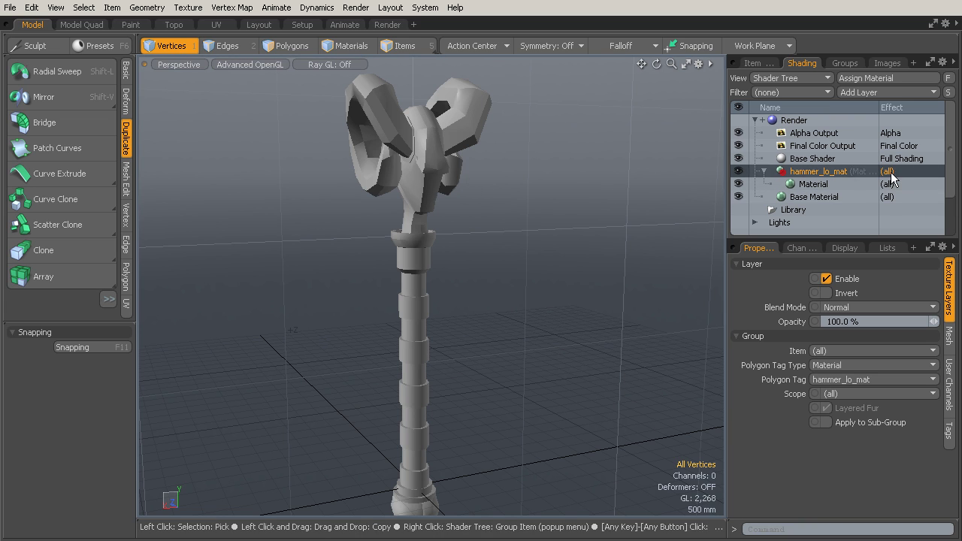
pyautogui.click(886, 92)
pyautogui.moveTo(886, 167)
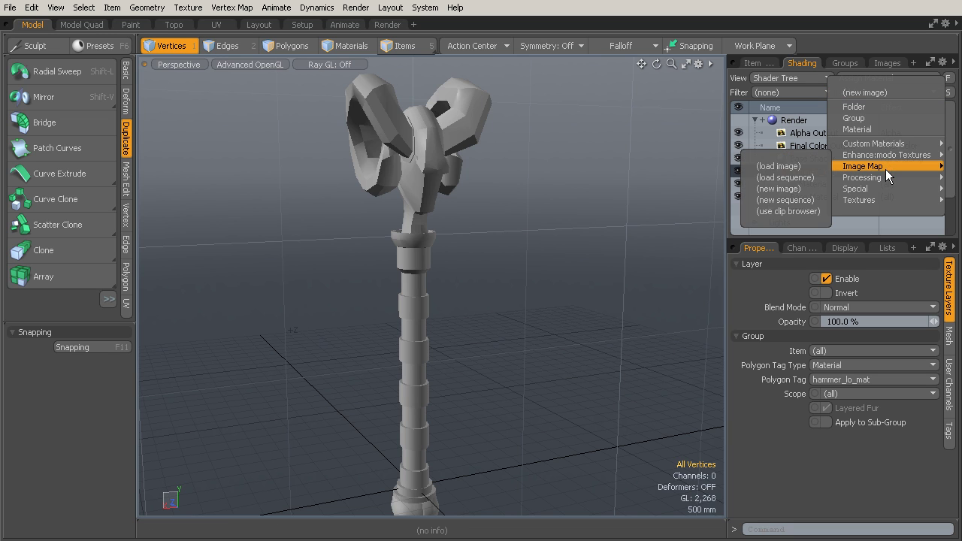
pyautogui.click(803, 186)
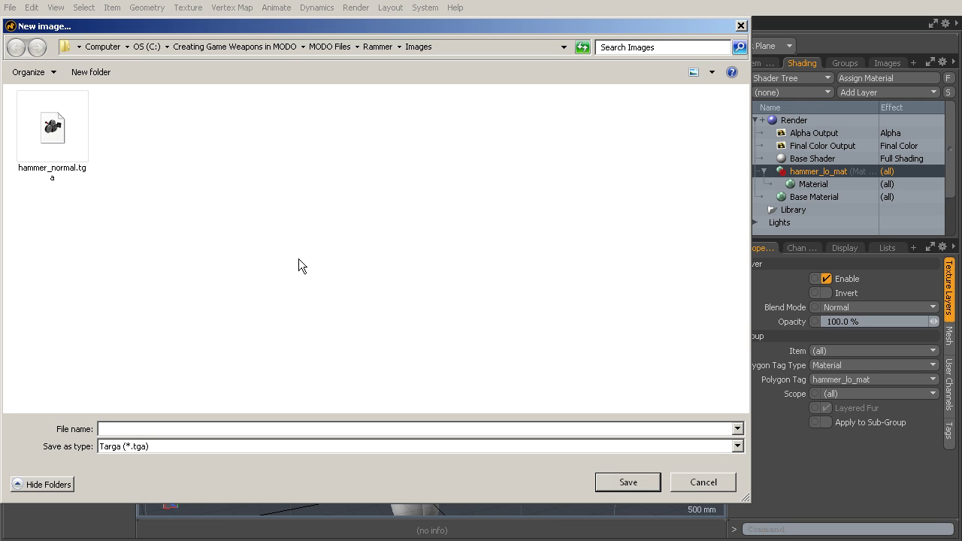
pyautogui.click(54, 143)
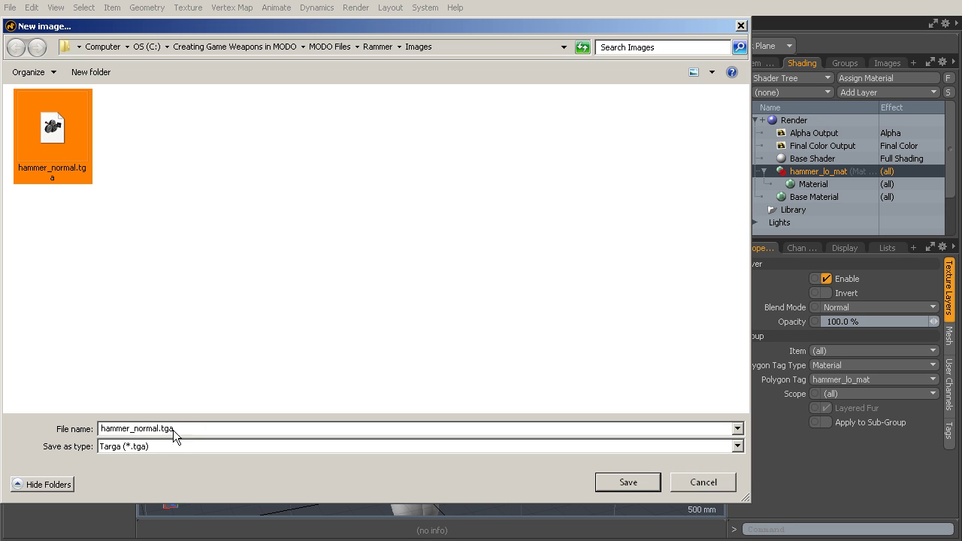
pyautogui.click(597, 485)
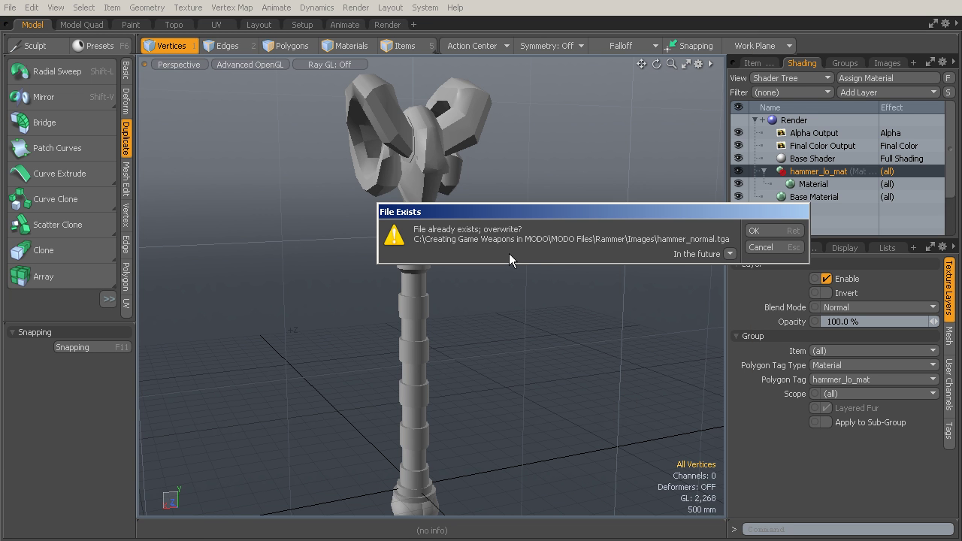
pyautogui.click(757, 231)
pyautogui.moveTo(589, 196); pyautogui.dragTo(626, 246)
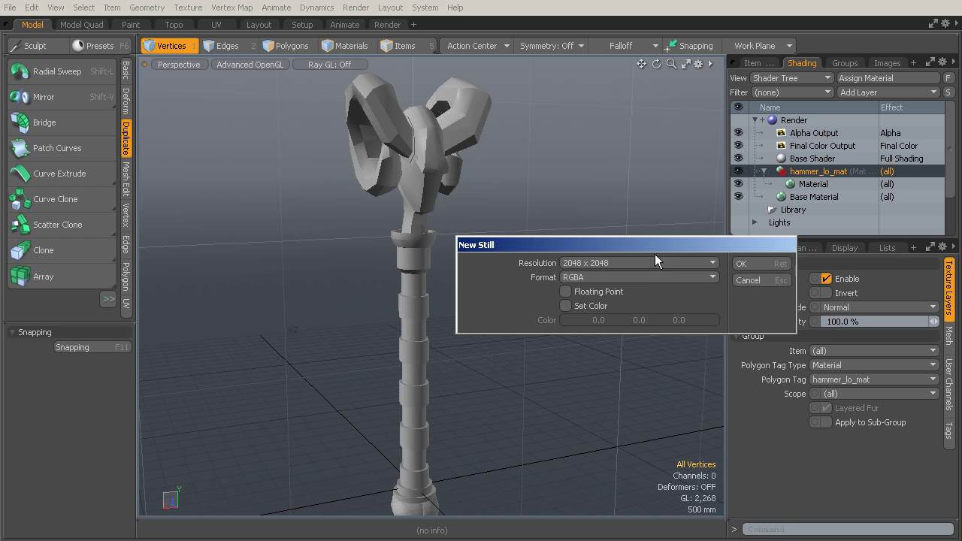
pyautogui.moveTo(659, 245); pyautogui.dragTo(594, 240)
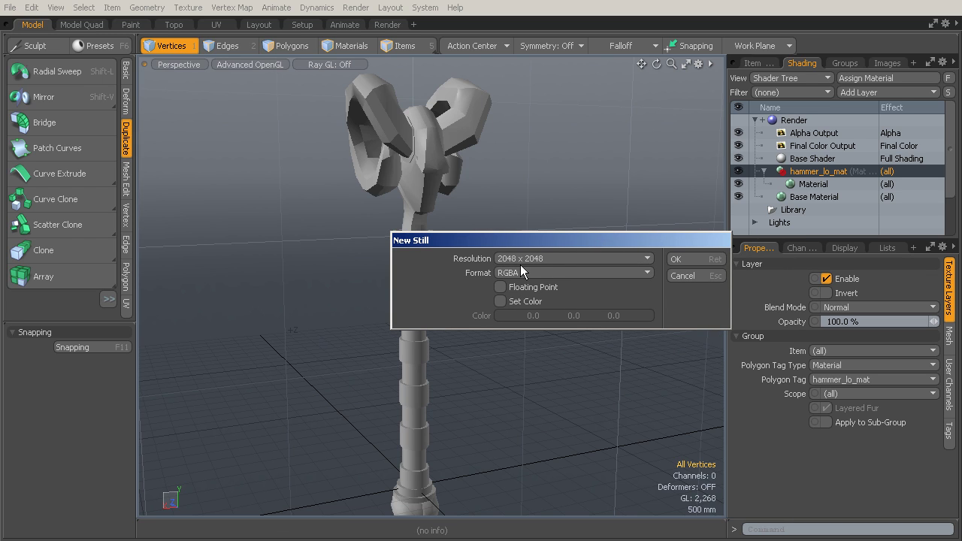
pyautogui.click(707, 257)
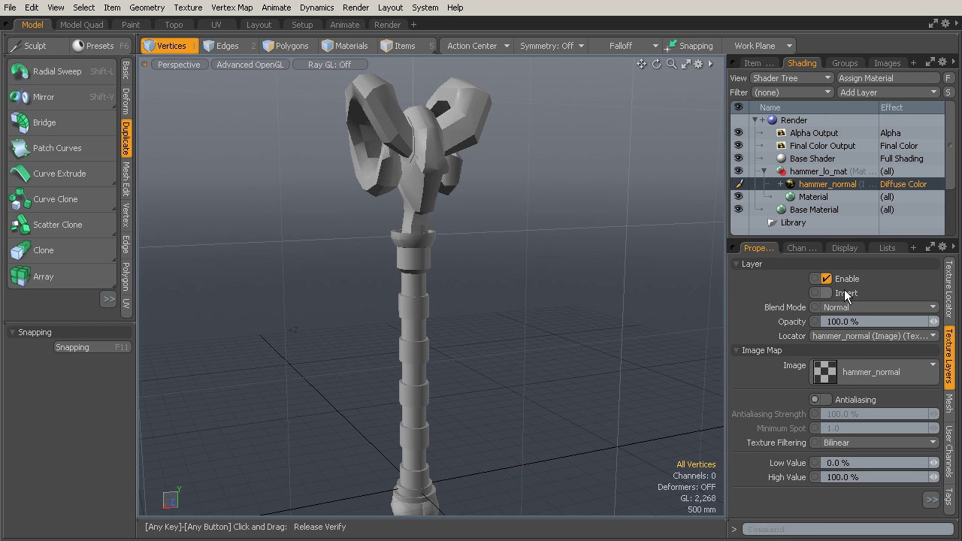
# - Change the hammer_normal image layer's effect to Normal under Surface Shading
pyautogui.keyDown('alt'); pyautogui.moveTo(577, 239); pyautogui.dragTo(597, 252); pyautogui.keyUp('alt')
pyautogui.keyDown('alt'); pyautogui.keyDown('shift'); pyautogui.moveTo(602, 272); pyautogui.dragTo(575, 268); pyautogui.keyUp('shift'); pyautogui.keyUp('alt')
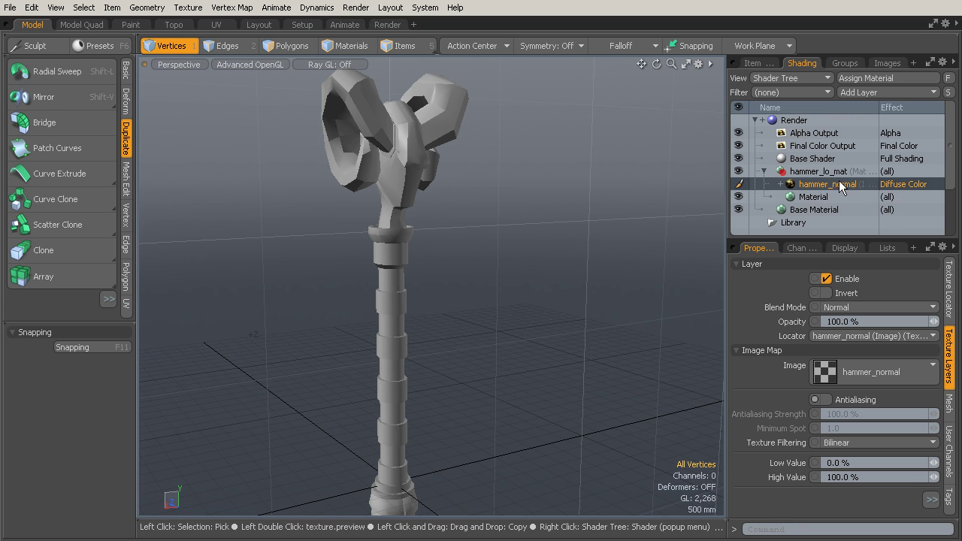
pyautogui.click(904, 187)
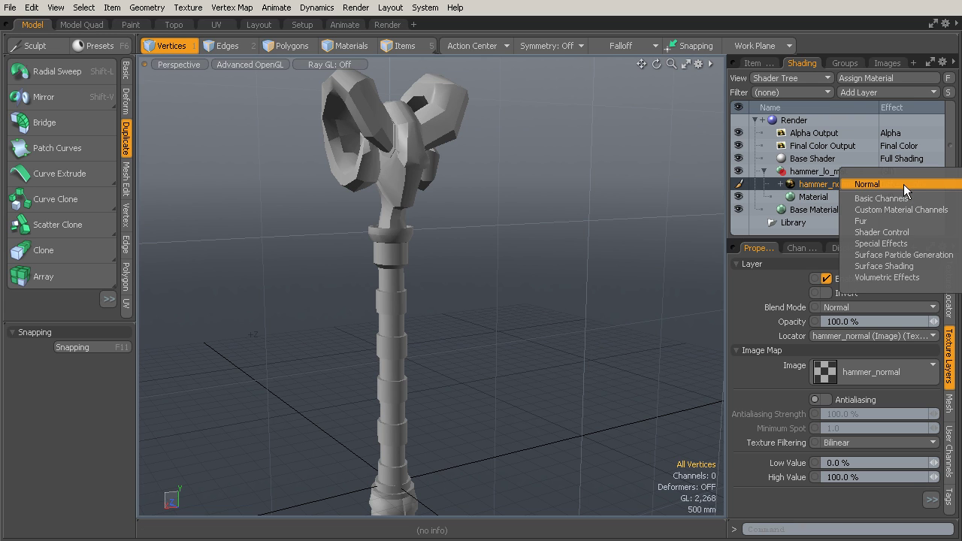
pyautogui.moveTo(900, 266)
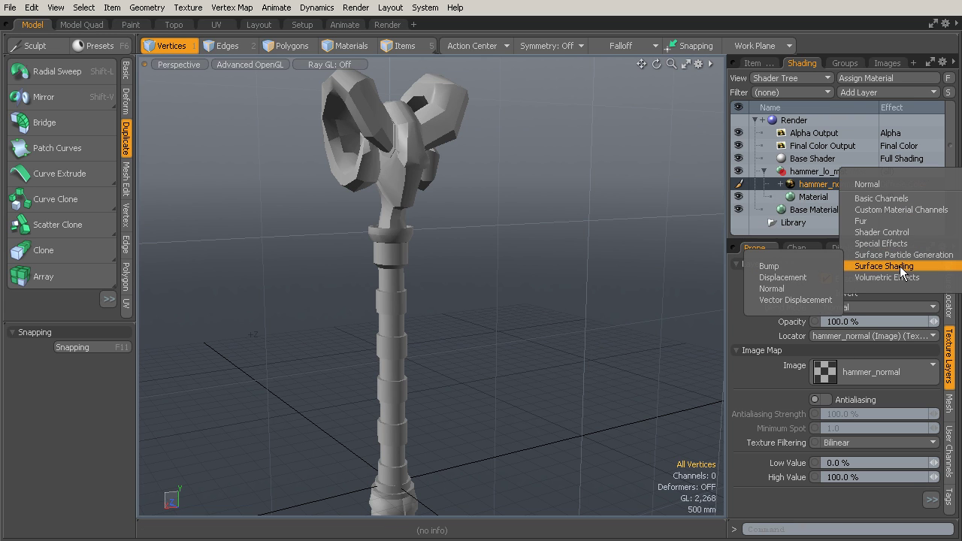
pyautogui.click(801, 290)
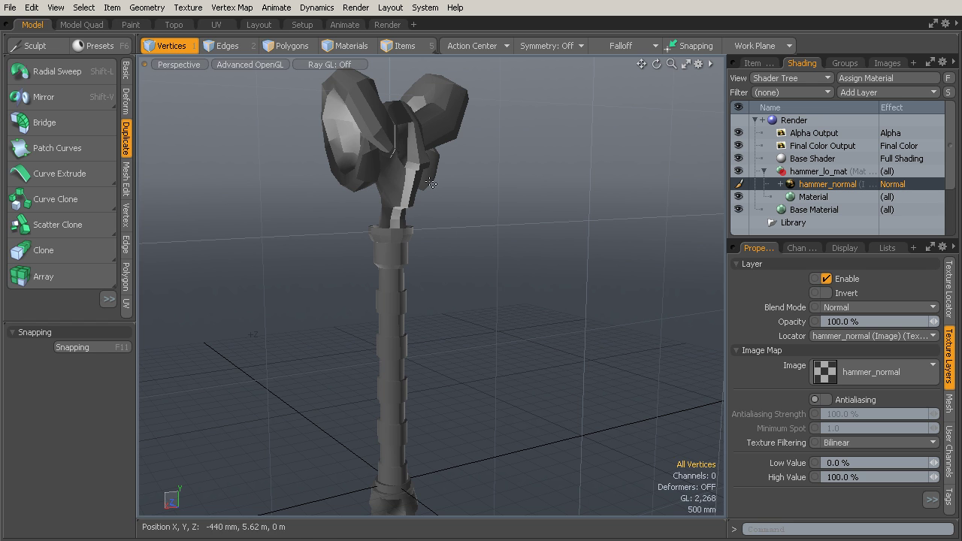
# - Set the smoothing angle of the Material inside hammer_lo_mat to 89° and inspect the shading on the hammer
pyautogui.press('alt')
pyautogui.keyDown('alt'); pyautogui.moveTo(507, 244); pyautogui.dragTo(554, 316); pyautogui.keyUp('alt')
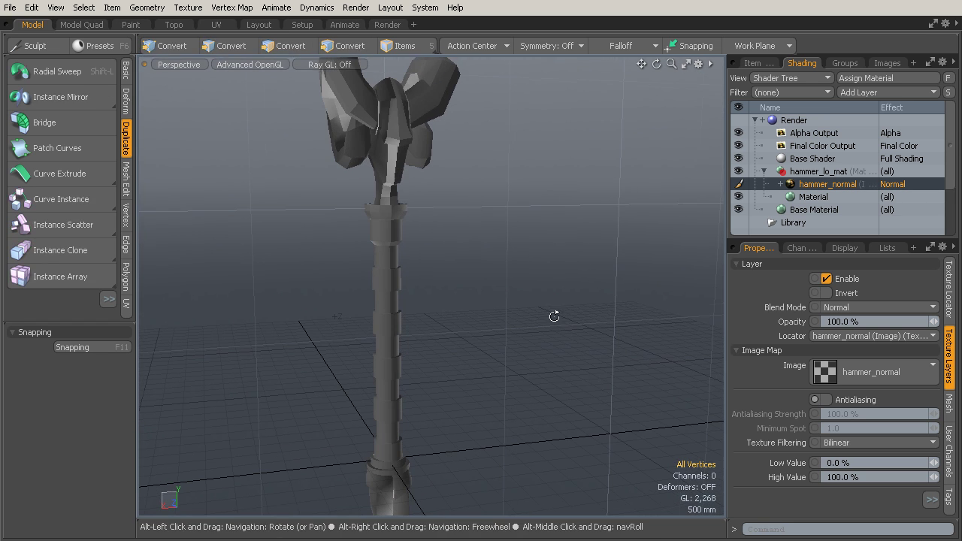
pyautogui.click(817, 196)
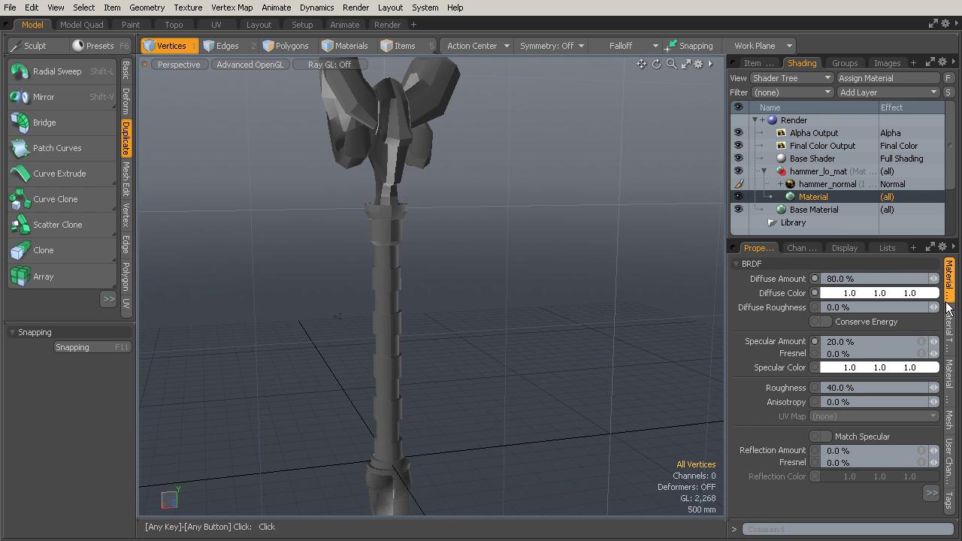
pyautogui.click(785, 262)
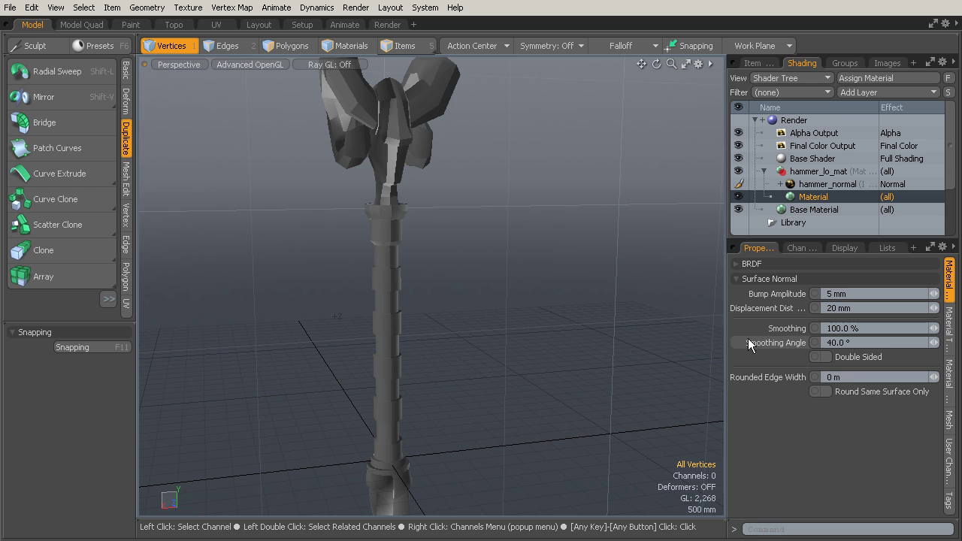
pyautogui.click(846, 343)
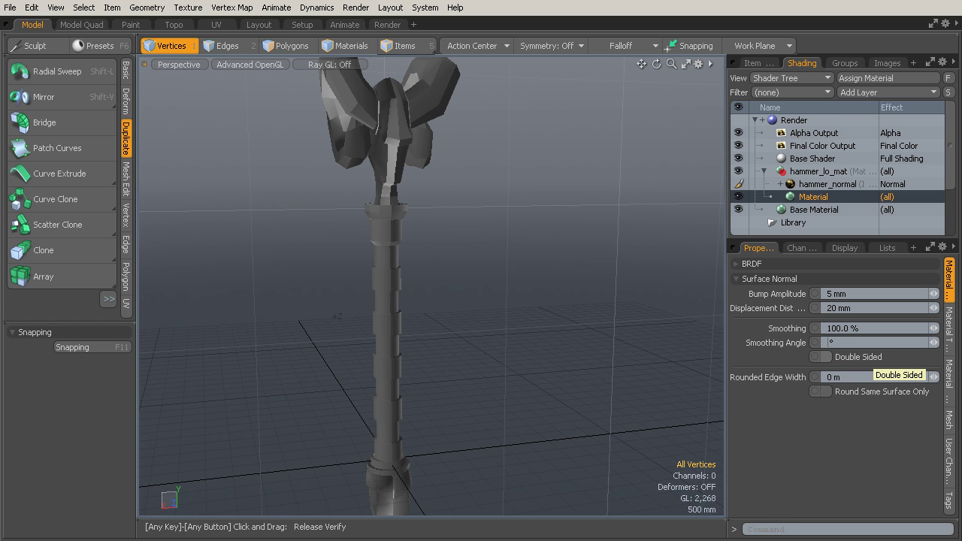
pyautogui.press('Return')
pyautogui.moveTo(518, 242)
pyautogui.keyDown('alt'); pyautogui.mouseDown()
pyautogui.moveTo(569, 245)
pyautogui.moveTo(623, 286)
pyautogui.moveTo(593, 302)
pyautogui.mouseUp(); pyautogui.keyUp('alt')
pyautogui.keyDown('alt'); pyautogui.moveTo(592, 223); pyautogui.dragTo(584, 256); pyautogui.keyUp('alt')
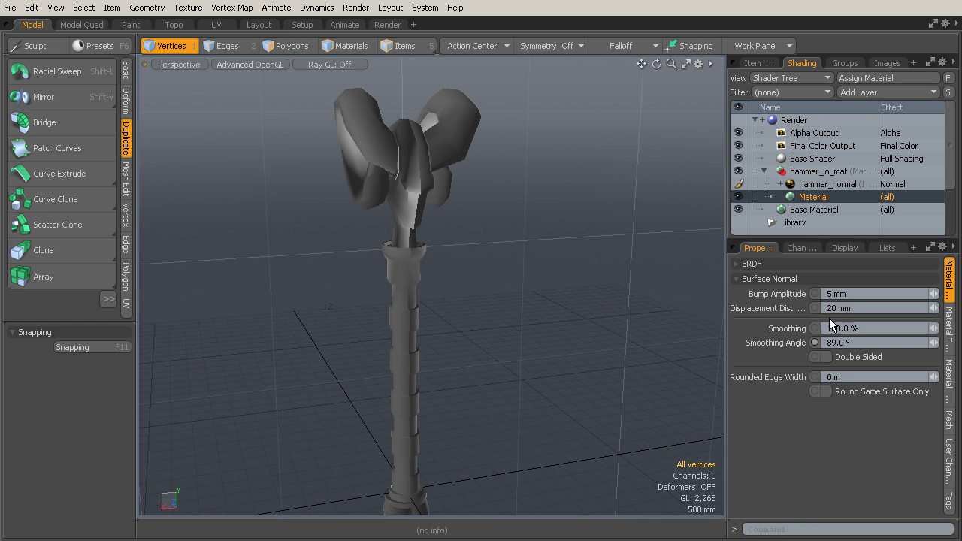
# - Expand HI_GRP in the item list and make all of its high-resolution meshes visible
pyautogui.click(753, 64)
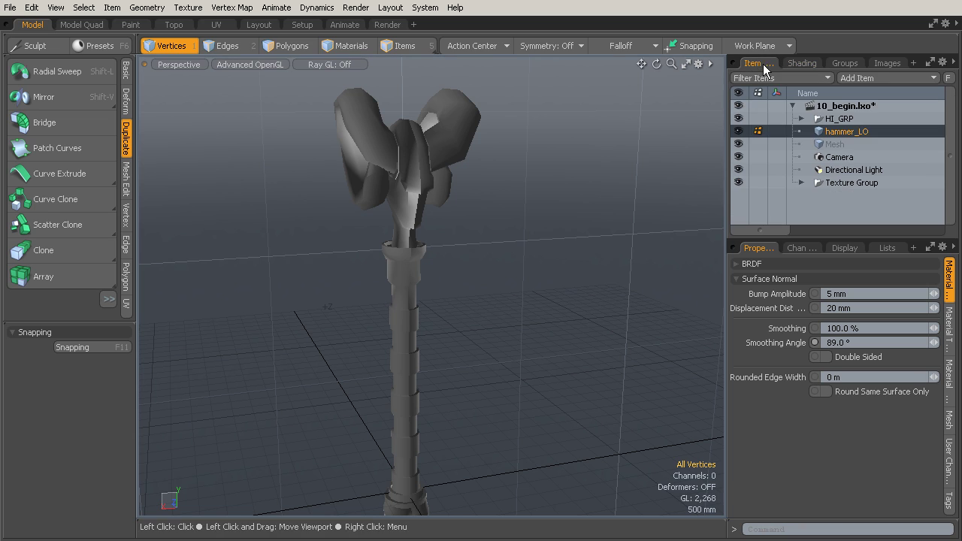
pyautogui.click(801, 119)
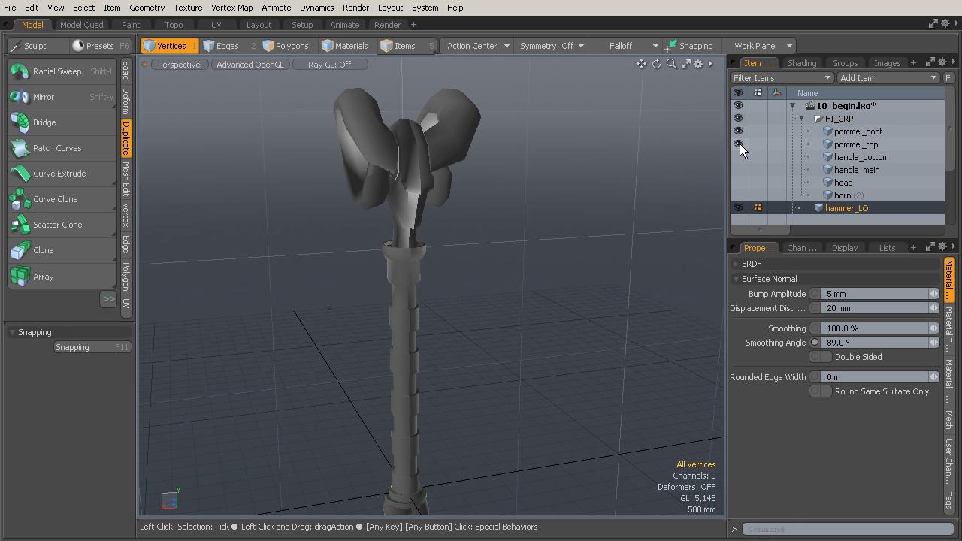
pyautogui.moveTo(739, 144); pyautogui.dragTo(740, 195)
pyautogui.keyDown('alt'); pyautogui.moveTo(651, 229); pyautogui.dragTo(623, 204); pyautogui.keyUp('alt')
pyautogui.moveTo(605, 241)
pyautogui.keyDown('alt'); pyautogui.keyDown('shift'); pyautogui.mouseDown()
pyautogui.moveTo(612, 208)
pyautogui.moveTo(603, 253)
pyautogui.moveTo(614, 238)
pyautogui.mouseUp(); pyautogui.keyUp('shift'); pyautogui.keyUp('alt')
# - Select the horn (2) mesh and expose its Catmull-Clark render level by collapsing the general Mesh settings
pyautogui.click(864, 196)
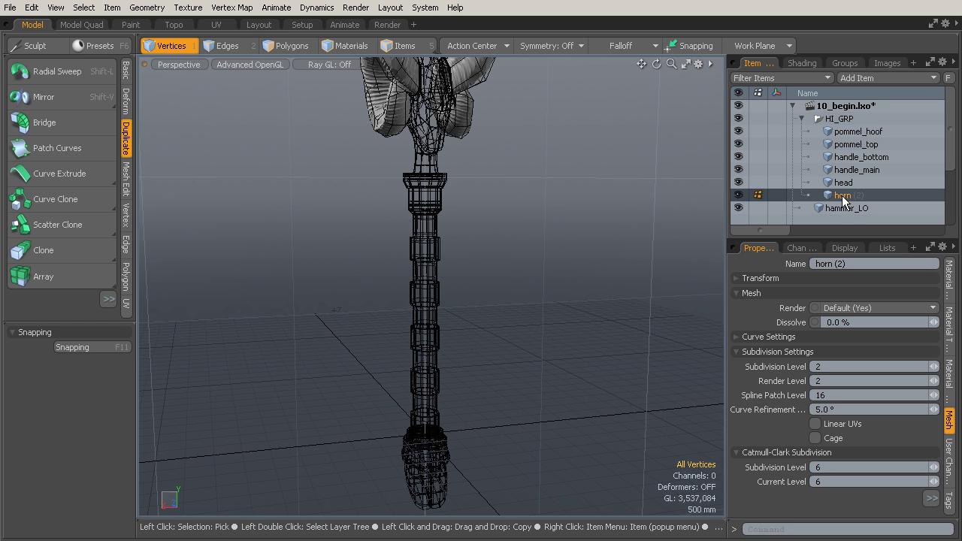
pyautogui.keyDown('alt'); pyautogui.moveTo(608, 201); pyautogui.dragTo(579, 204); pyautogui.keyUp('alt')
pyautogui.keyDown('alt'); pyautogui.keyDown('shift'); pyautogui.moveTo(497, 179); pyautogui.dragTo(487, 260); pyautogui.keyUp('shift'); pyautogui.keyUp('alt')
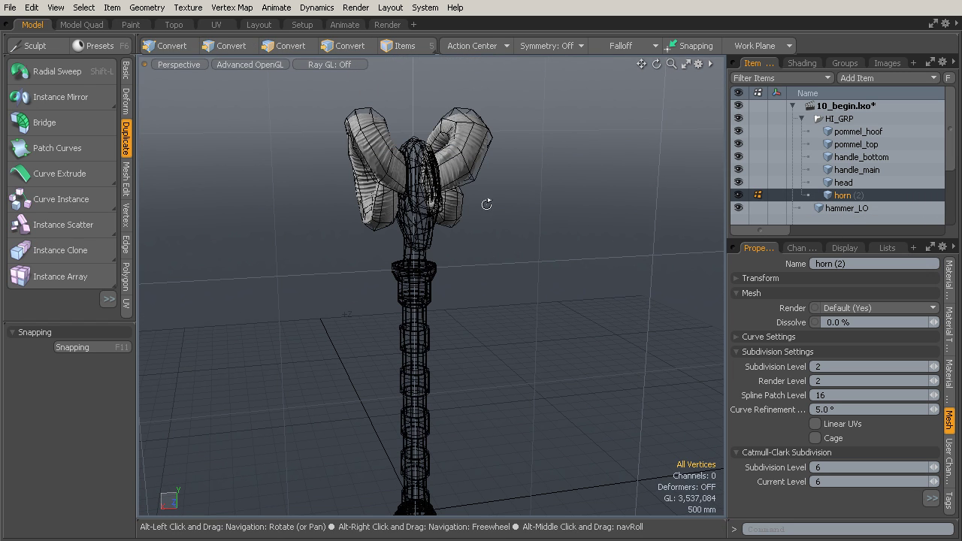
pyautogui.keyDown('alt'); pyautogui.moveTo(506, 208); pyautogui.dragTo(478, 203); pyautogui.keyUp('alt')
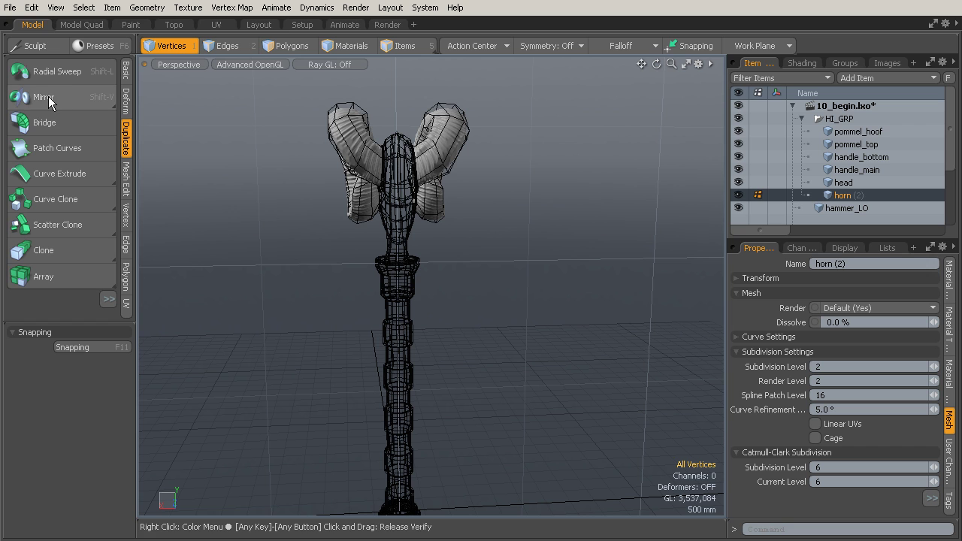
pyautogui.keyDown('alt'); pyautogui.moveTo(524, 280); pyautogui.dragTo(569, 283); pyautogui.keyUp('alt')
pyautogui.keyDown('alt'); pyautogui.keyDown('shift'); pyautogui.moveTo(572, 286); pyautogui.dragTo(553, 272); pyautogui.keyUp('shift'); pyautogui.keyUp('alt')
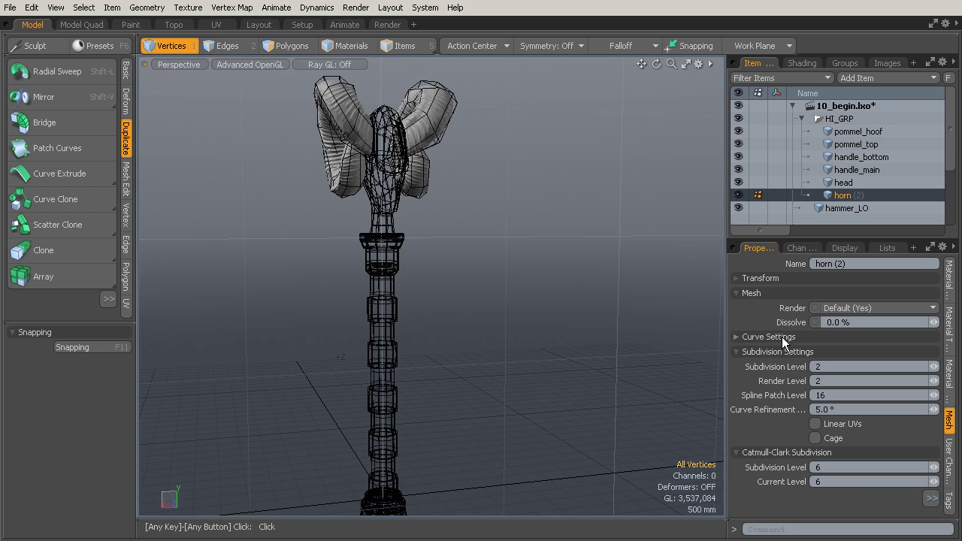
pyautogui.click(772, 295)
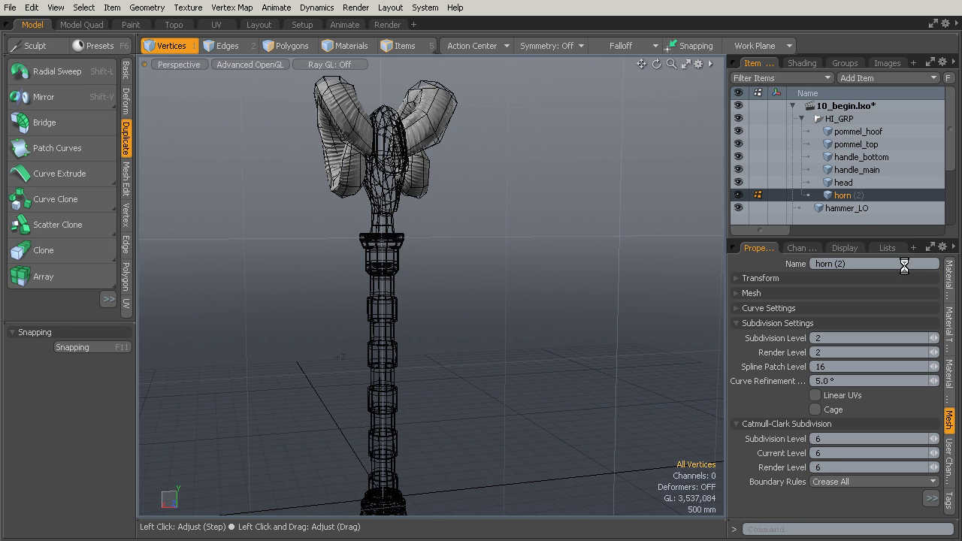
# - Set the head mesh's Catmull-Clark render level to 6
pyautogui.click(848, 183)
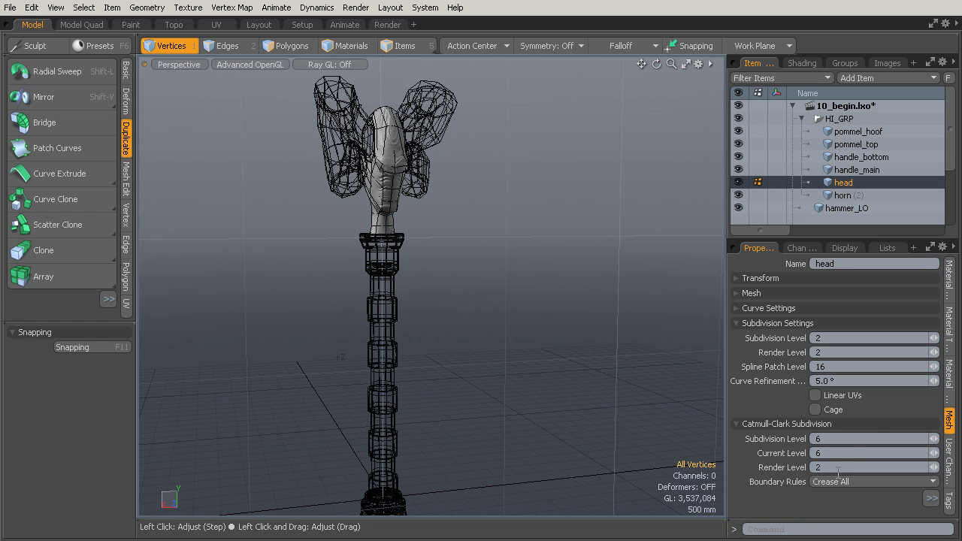
pyautogui.moveTo(831, 467); pyautogui.dragTo(800, 465)
pyautogui.write('6')
pyautogui.press('Return')
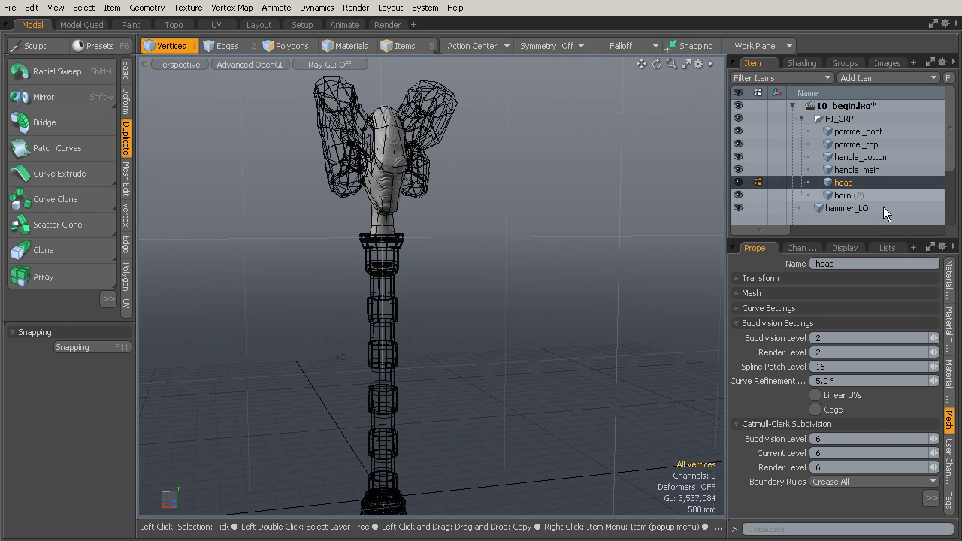
# - Check the subdivision settings of handle_main and handle_bottom, and set pommel_top's Catmull-Clark render level to 5
pyautogui.click(861, 170)
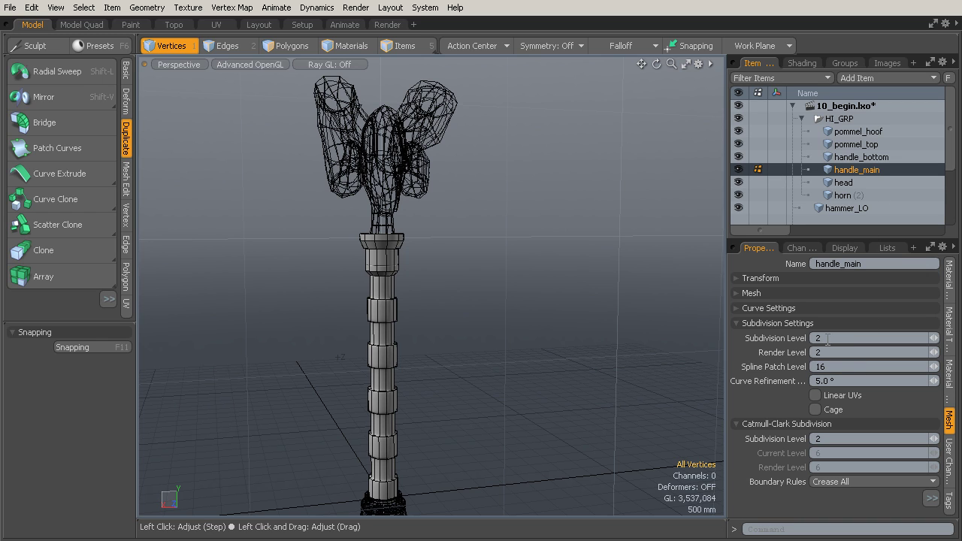
pyautogui.click(853, 158)
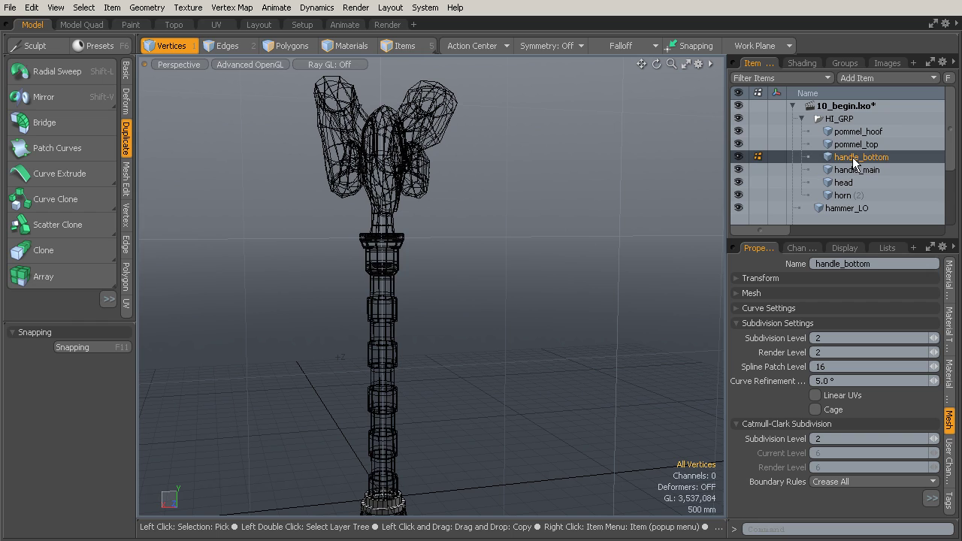
pyautogui.click(853, 144)
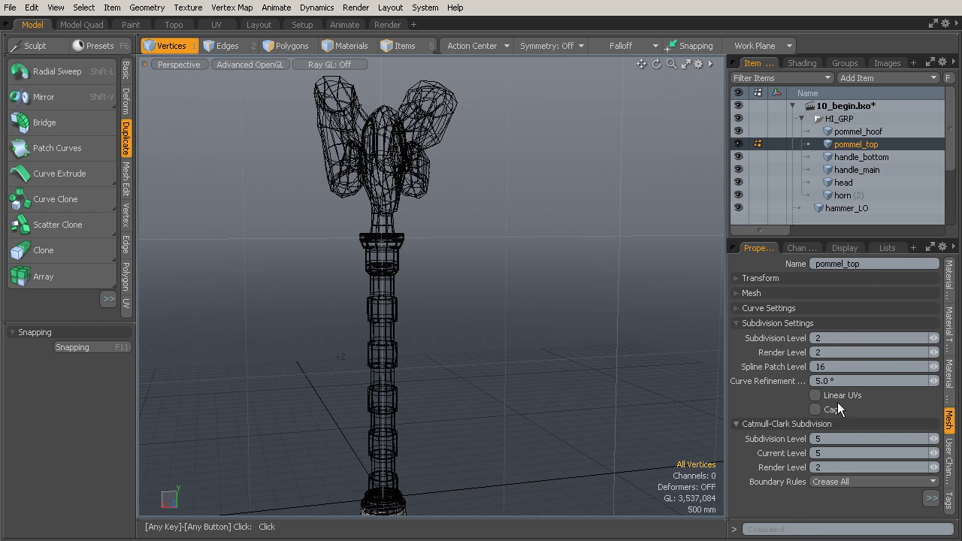
pyautogui.click(824, 467)
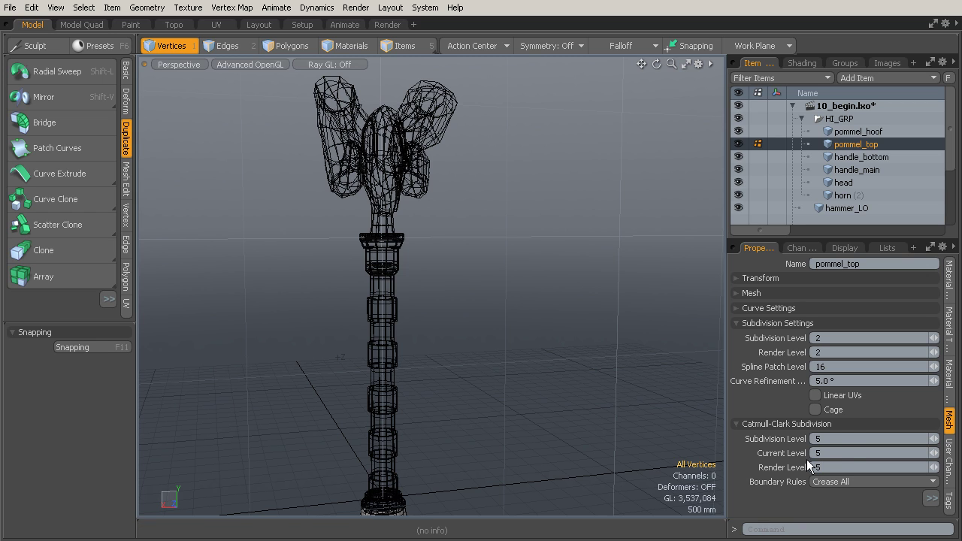
pyautogui.press('Return')
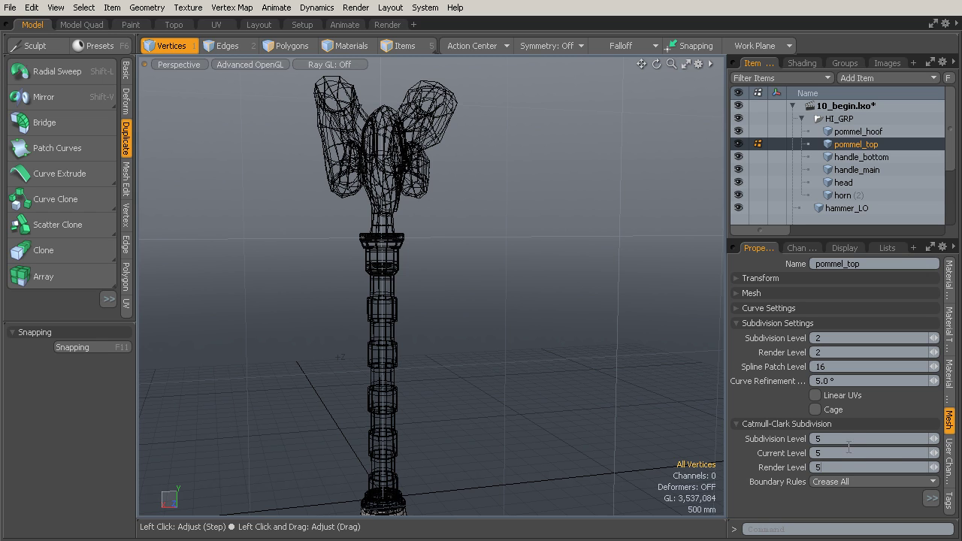
# - Check the subdivision settings of the pommel_hoof and head meshes, and collapse the HI_GRP group
pyautogui.click(862, 131)
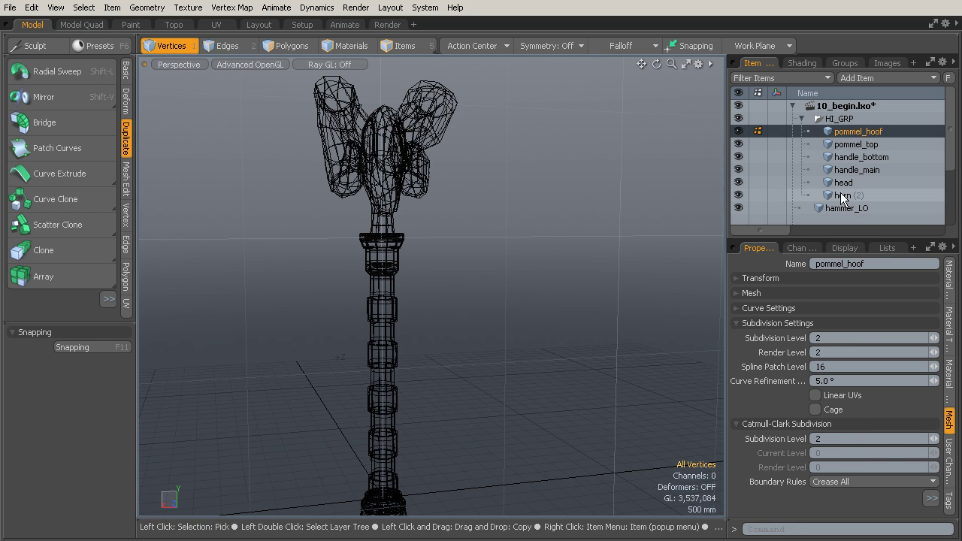
pyautogui.click(843, 181)
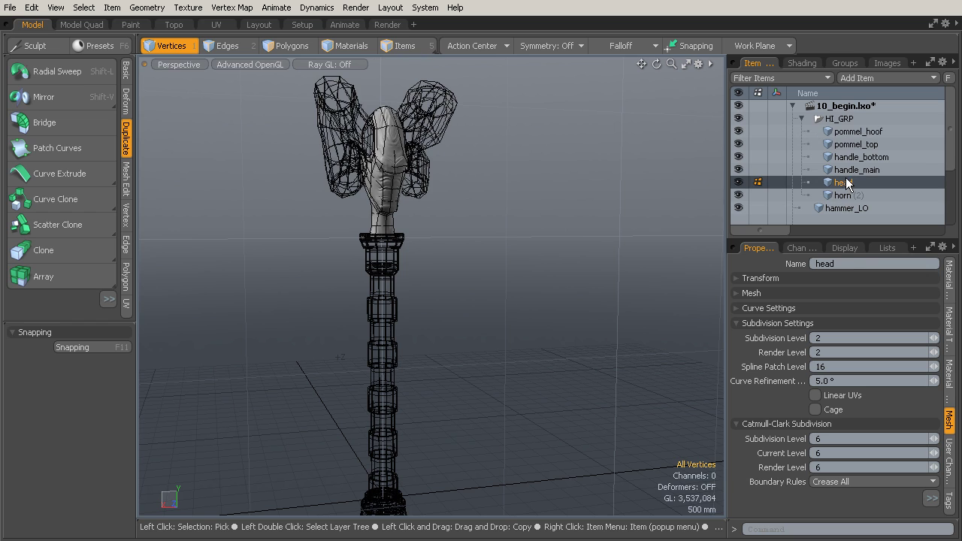
pyautogui.click(843, 119)
pyautogui.click(802, 118)
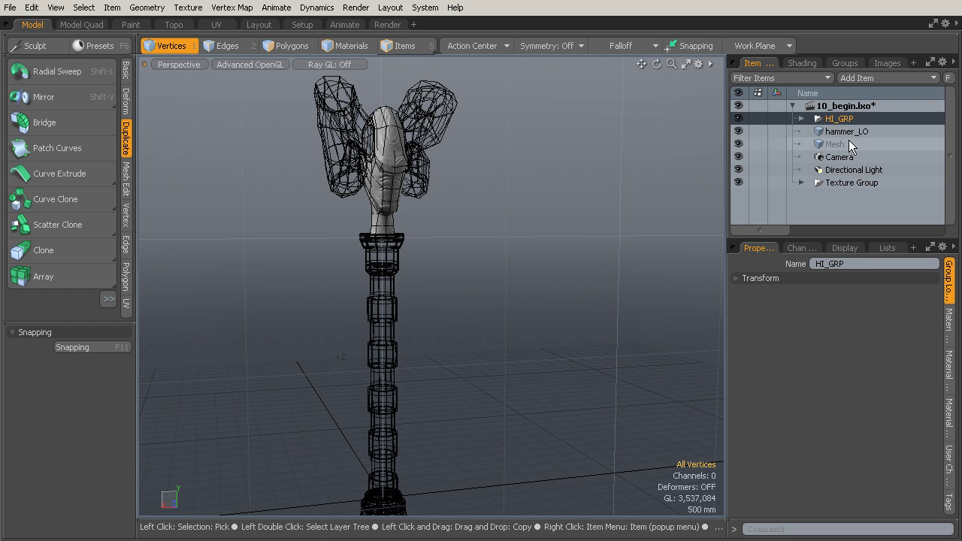
# - Select the hammer_LO mesh and make Hammer_UV its active UV map
pyautogui.click(851, 134)
pyautogui.keyDown('alt'); pyautogui.moveTo(651, 221); pyautogui.dragTo(607, 247); pyautogui.keyUp('alt')
pyautogui.click(890, 248)
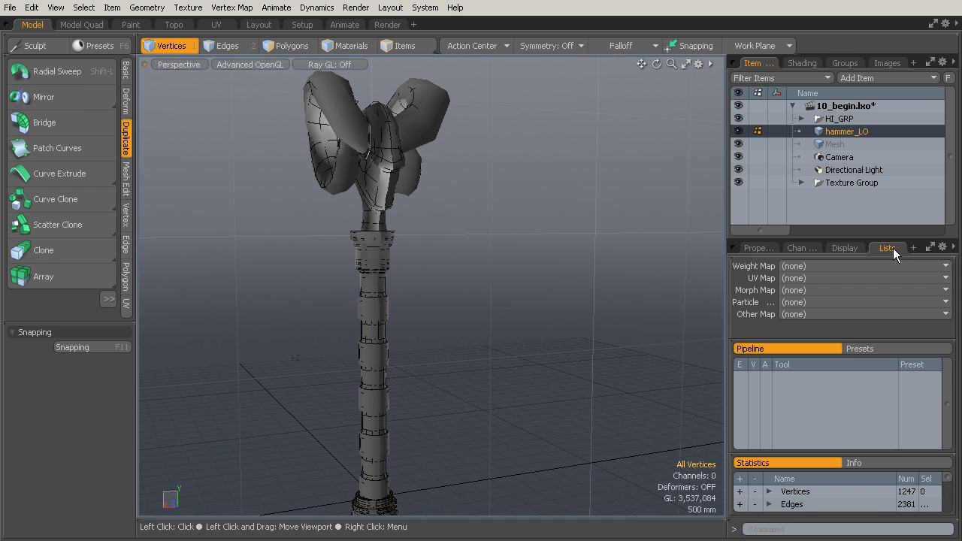
pyautogui.click(799, 277)
pyautogui.click(804, 287)
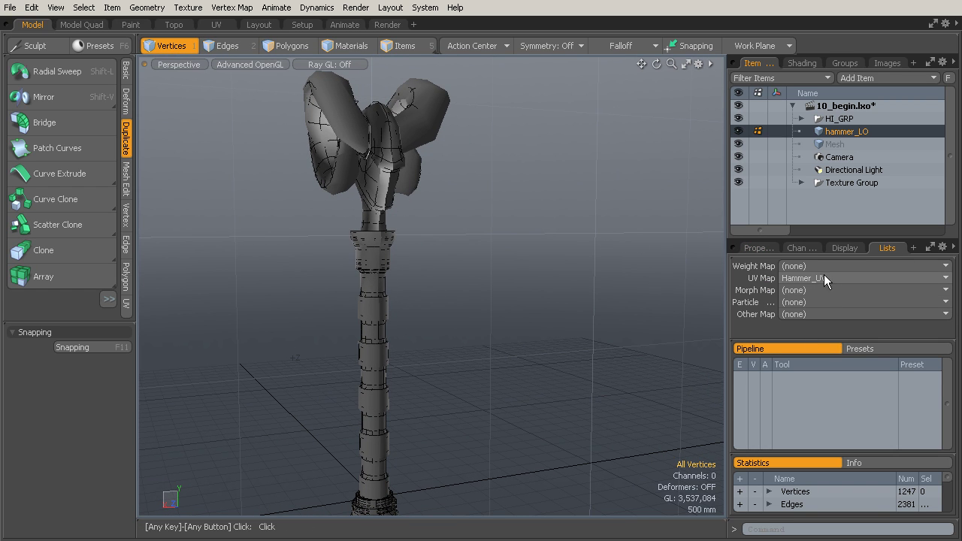
# - Bake from object to texture onto the hammer_normal image in the shader tree, using a distance of 200 mm
pyautogui.click(803, 63)
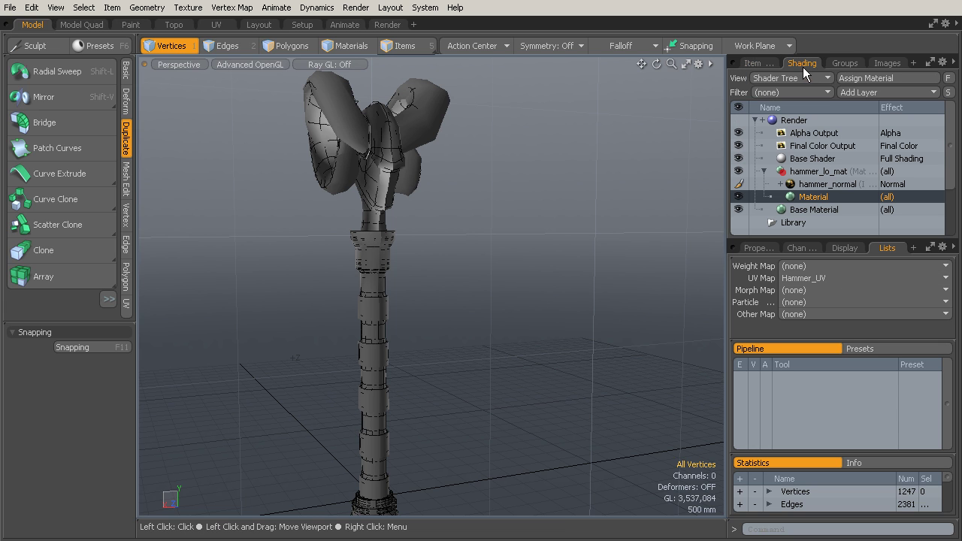
pyautogui.click(835, 184)
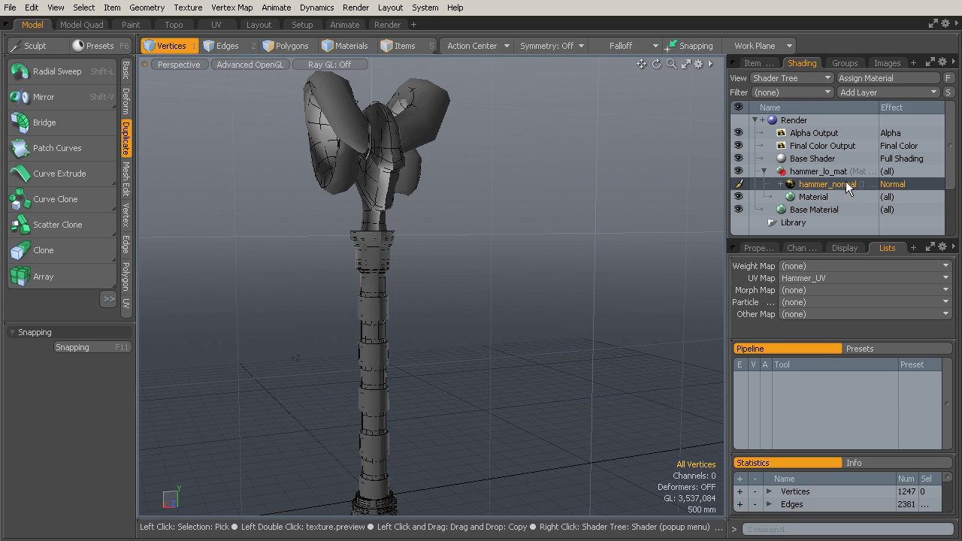
pyautogui.keyDown('alt'); pyautogui.moveTo(623, 285); pyautogui.dragTo(627, 251); pyautogui.keyUp('alt')
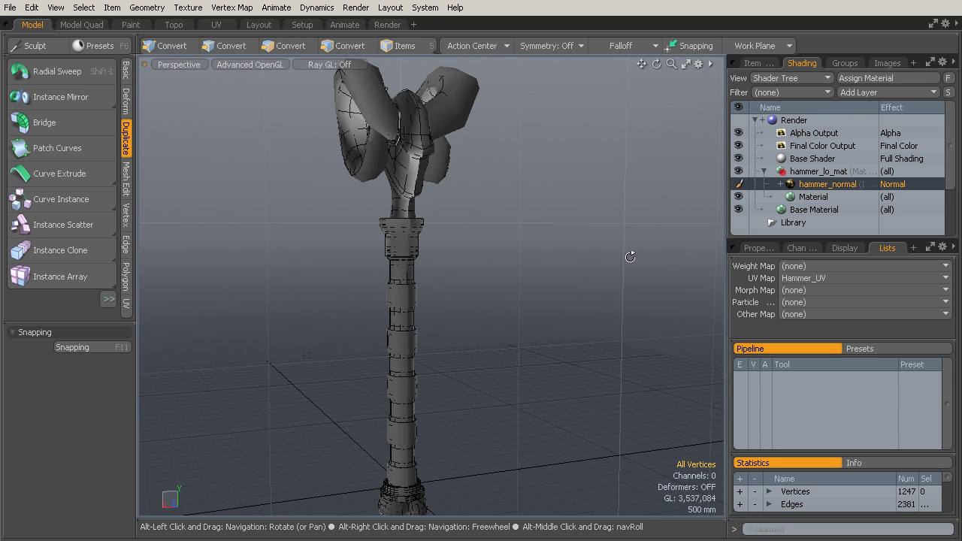
pyautogui.rightClick(828, 183)
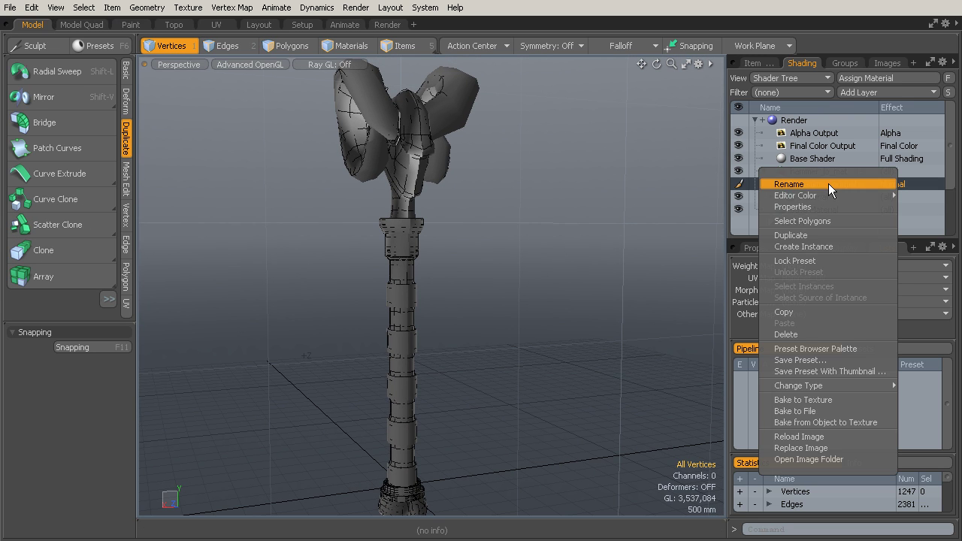
pyautogui.click(817, 423)
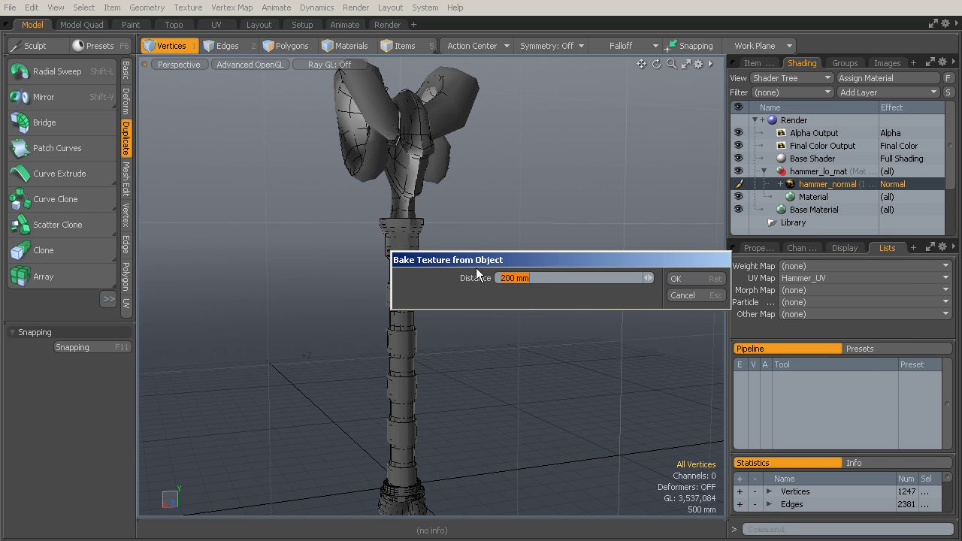
pyautogui.moveTo(475, 262); pyautogui.dragTo(501, 263)
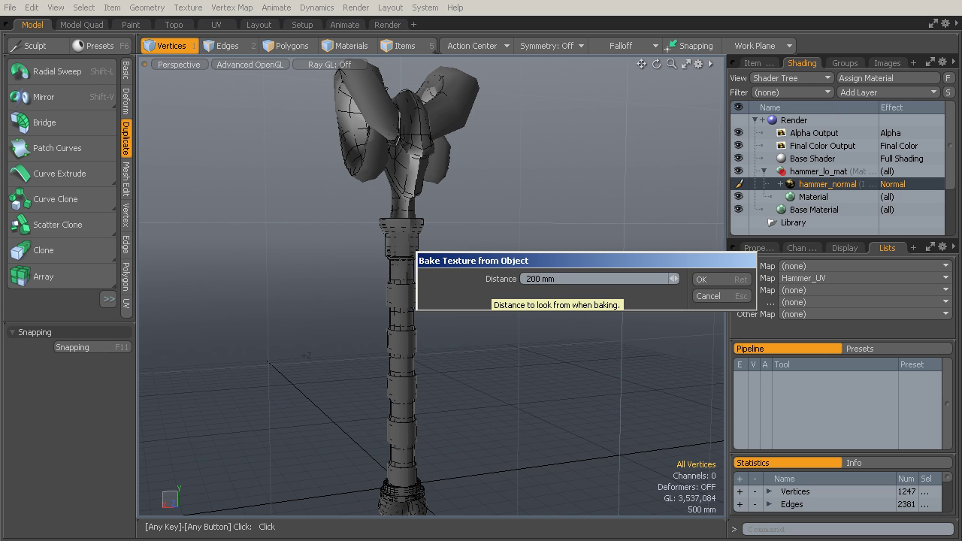
pyautogui.click(735, 276)
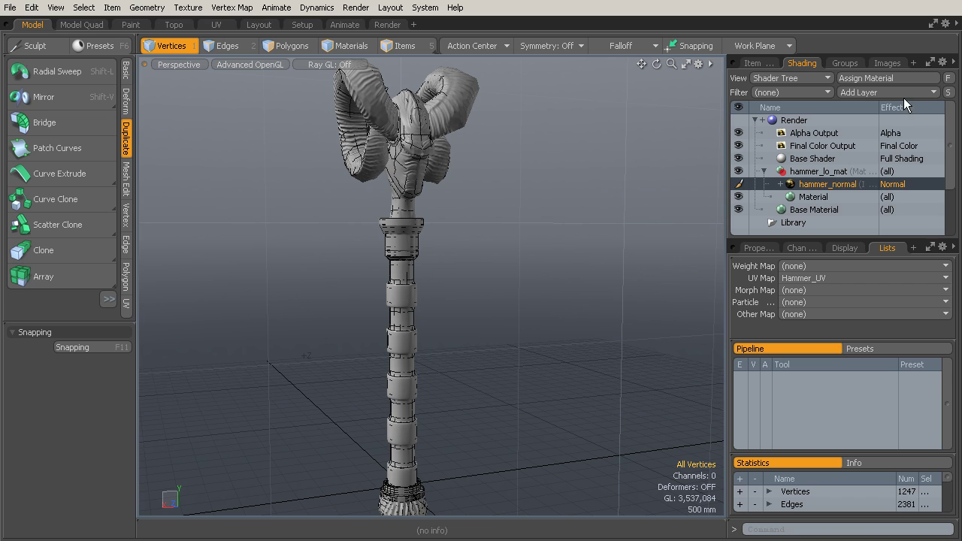
# - Preview the baked hammer_normal image in the image viewer and close it
pyautogui.click(823, 186)
pyautogui.doubleClick(824, 185)
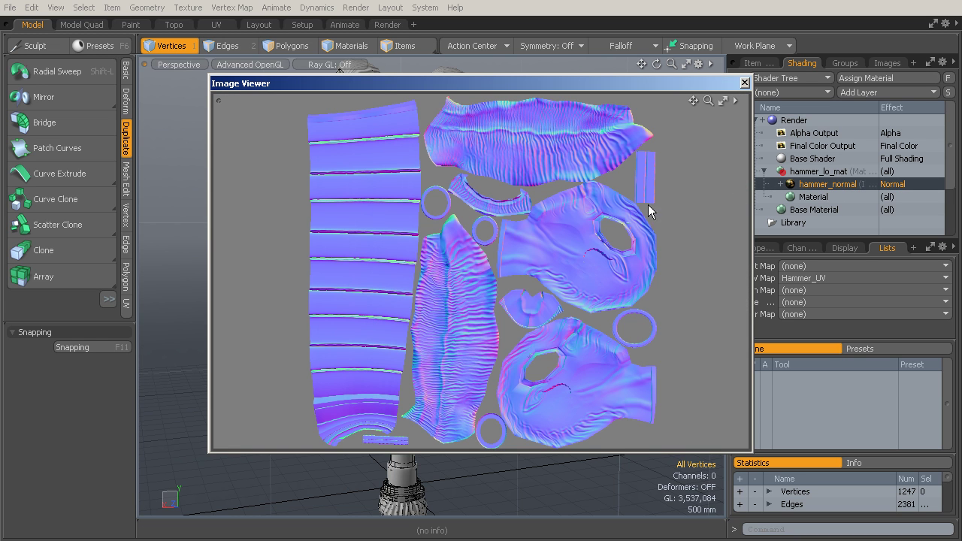
pyautogui.click(743, 83)
# - Hide the HI_GRP group in the item list, leaving only the low-poly hammer displayed
pyautogui.keyDown('alt'); pyautogui.moveTo(513, 269); pyautogui.dragTo(538, 308); pyautogui.keyUp('alt')
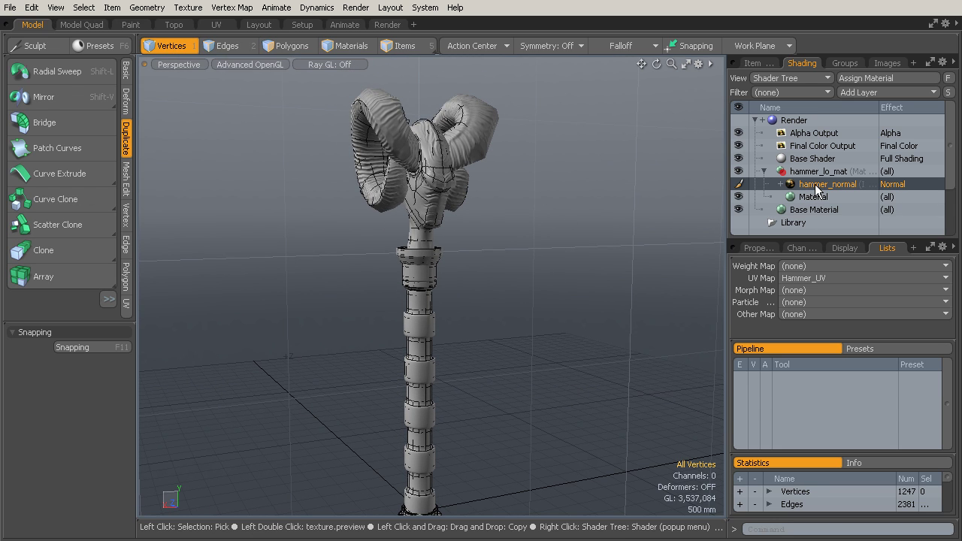
pyautogui.keyDown('alt'); pyautogui.moveTo(466, 230); pyautogui.dragTo(500, 233); pyautogui.keyUp('alt')
pyautogui.click(753, 65)
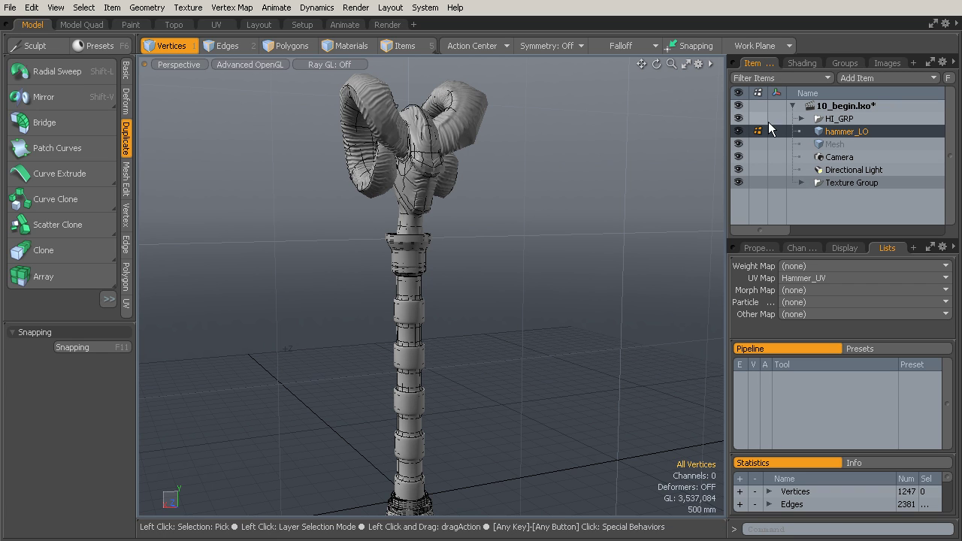
pyautogui.click(742, 119)
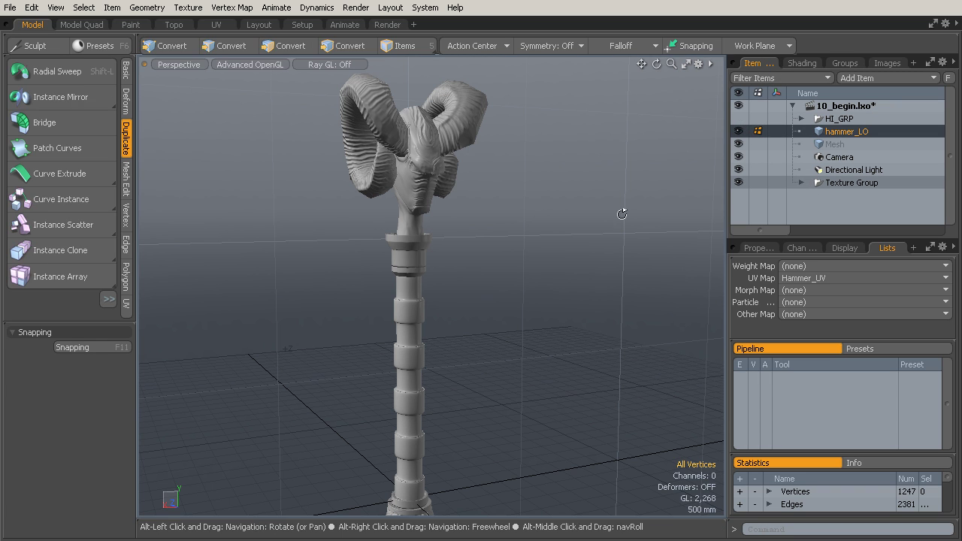
# - Examine the baked normal map on the low-poly hammer's horns, head, handle and pommel from several angles
pyautogui.keyDown('alt'); pyautogui.keyDown('shift'); pyautogui.moveTo(582, 283); pyautogui.dragTo(625, 221); pyautogui.keyUp('shift'); pyautogui.keyUp('alt')
pyautogui.scroll(3, 626, 221)
pyautogui.keyDown('alt'); pyautogui.keyDown('shift'); pyautogui.moveTo(546, 303); pyautogui.dragTo(624, 367); pyautogui.keyUp('shift'); pyautogui.keyUp('alt')
pyautogui.keyDown('alt'); pyautogui.moveTo(636, 236); pyautogui.dragTo(654, 248); pyautogui.keyUp('alt')
pyautogui.keyDown('alt'); pyautogui.moveTo(435, 148); pyautogui.dragTo(507, 122); pyautogui.keyUp('alt')
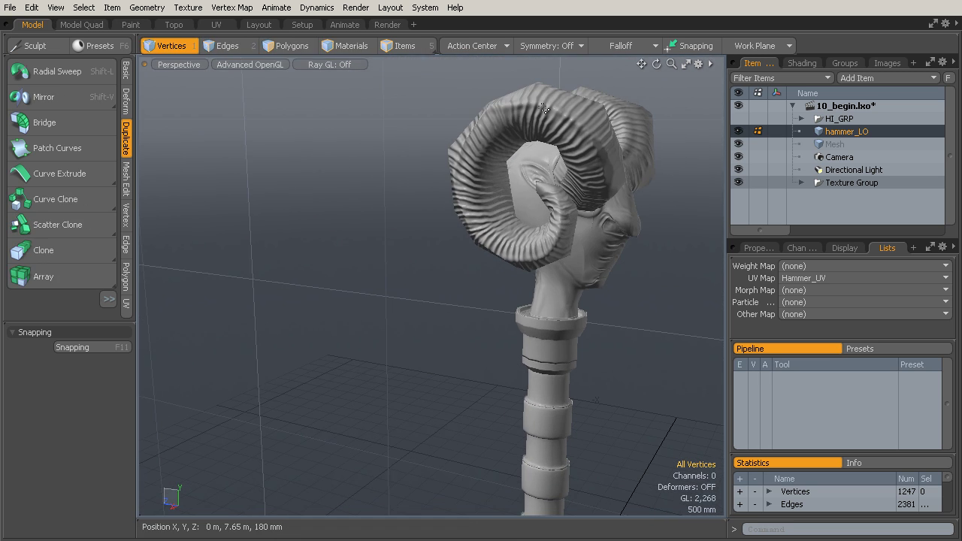
pyautogui.keyDown('alt'); pyautogui.moveTo(562, 133); pyautogui.dragTo(485, 171); pyautogui.keyUp('alt')
pyautogui.moveTo(485, 172)
pyautogui.keyDown('alt'); pyautogui.mouseDown()
pyautogui.moveTo(528, 161)
pyautogui.moveTo(444, 147)
pyautogui.moveTo(487, 170)
pyautogui.mouseUp(); pyautogui.keyUp('alt')
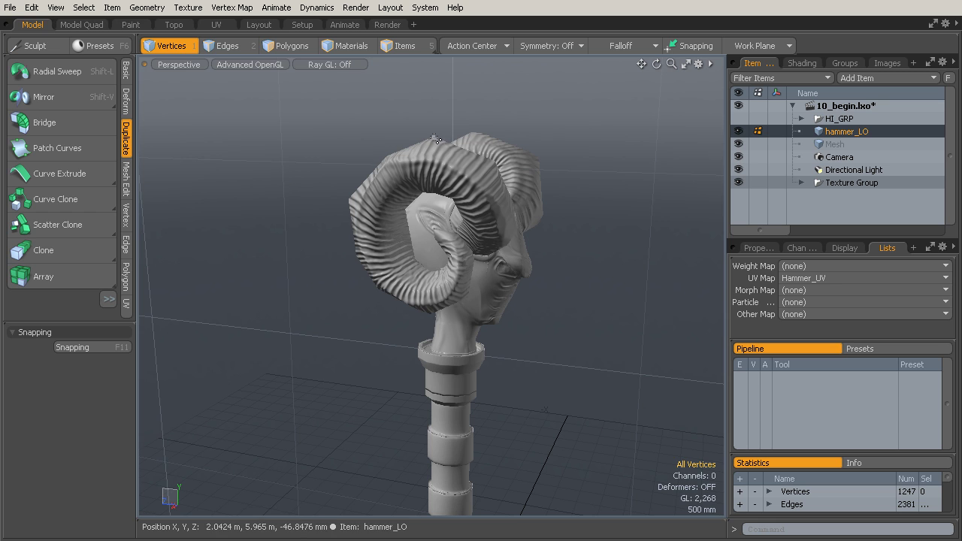
pyautogui.keyDown('alt'); pyautogui.moveTo(433, 141); pyautogui.dragTo(378, 195); pyautogui.keyUp('alt')
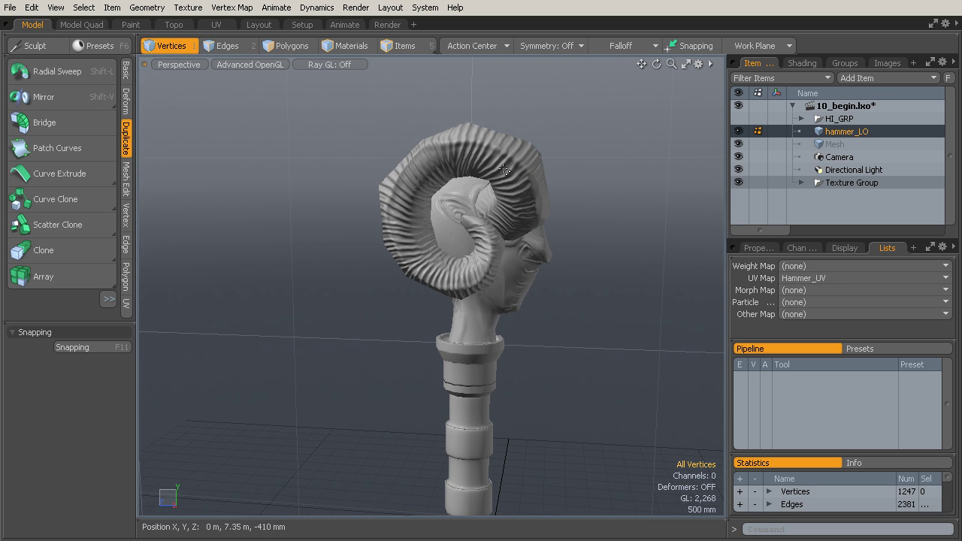
pyautogui.keyDown('alt'); pyautogui.moveTo(509, 176); pyautogui.dragTo(529, 155); pyautogui.keyUp('alt')
pyautogui.keyDown('alt'); pyautogui.moveTo(395, 172); pyautogui.dragTo(569, 205); pyautogui.keyUp('alt')
pyautogui.scroll(3, 572, 207)
pyautogui.keyDown('alt'); pyautogui.moveTo(453, 196); pyautogui.dragTo(405, 197); pyautogui.keyUp('alt')
pyautogui.keyDown('alt'); pyautogui.keyDown('shift'); pyautogui.moveTo(466, 365); pyautogui.dragTo(537, 325); pyautogui.keyUp('shift'); pyautogui.keyUp('alt')
pyautogui.scroll(-3, 603, 303)
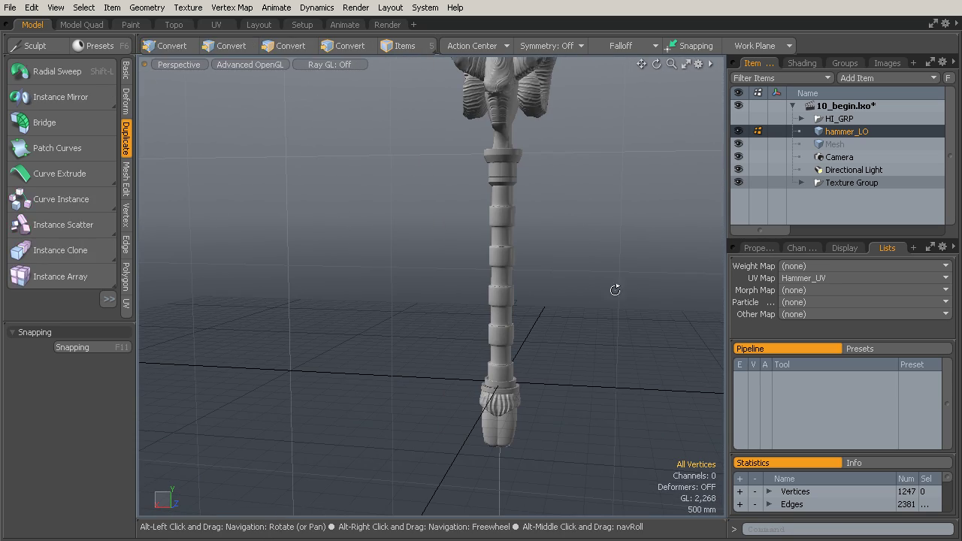
pyautogui.keyDown('alt'); pyautogui.keyDown('shift'); pyautogui.moveTo(591, 293); pyautogui.dragTo(534, 365); pyautogui.keyUp('shift'); pyautogui.keyUp('alt')
pyautogui.click(815, 66)
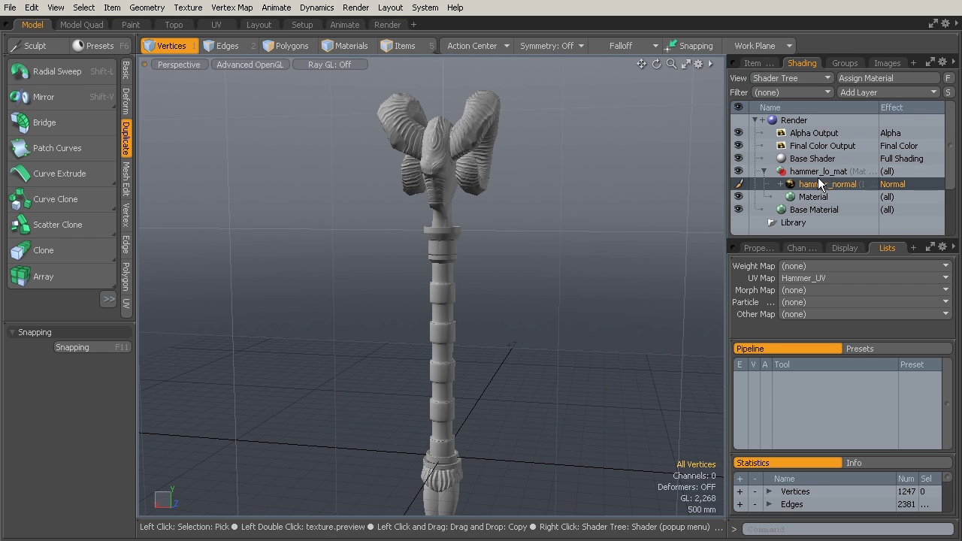
pyautogui.click(11, 7)
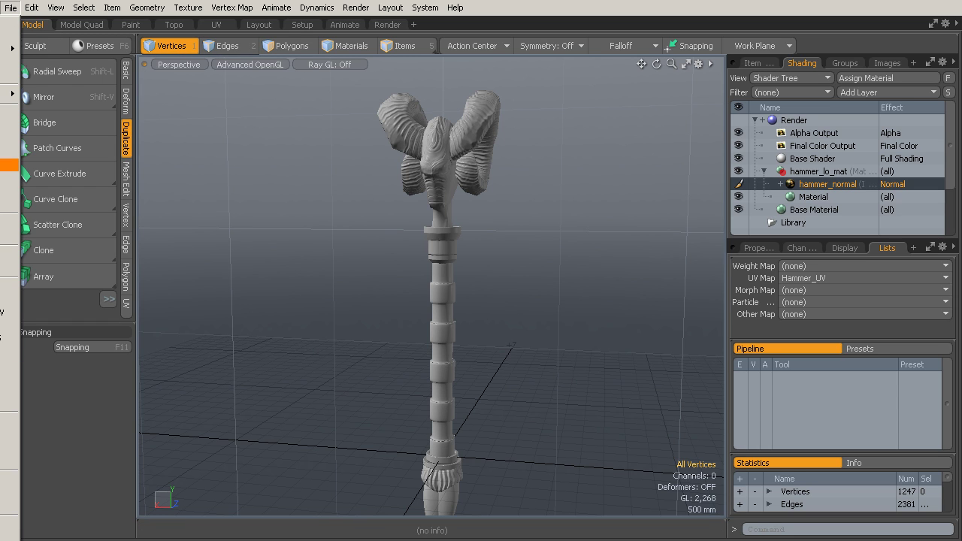
pyautogui.click(306, 245)
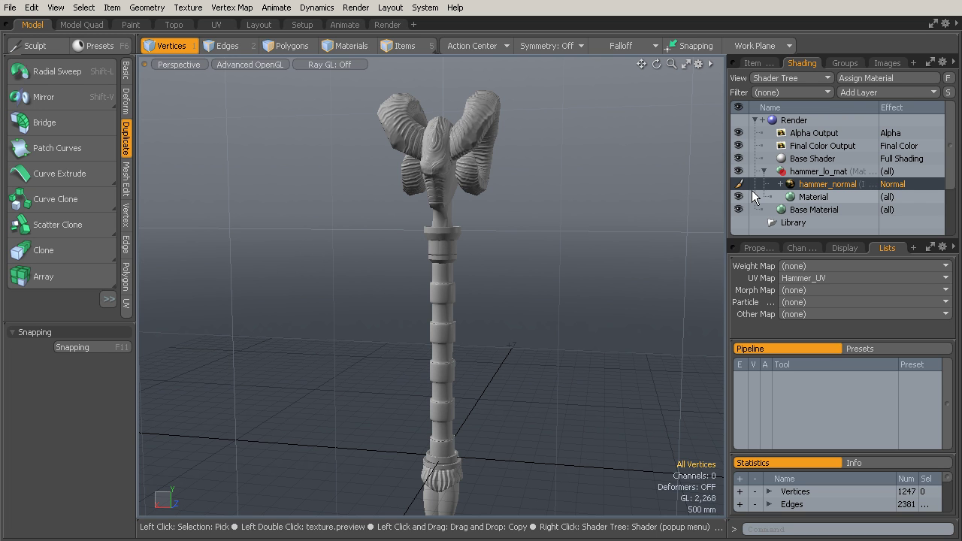
pyautogui.press('alt')
pyautogui.keyDown('alt'); pyautogui.moveTo(578, 234); pyautogui.dragTo(621, 279); pyautogui.keyUp('alt')
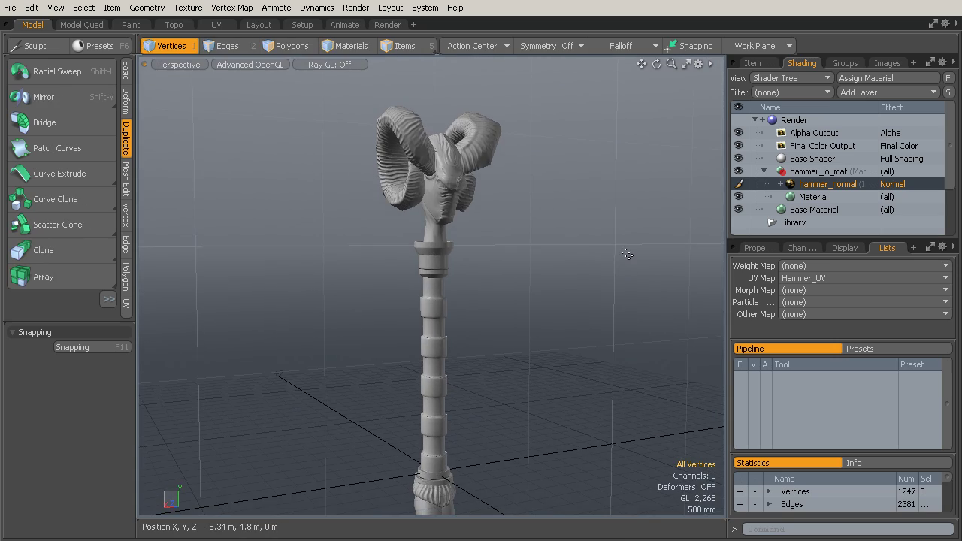